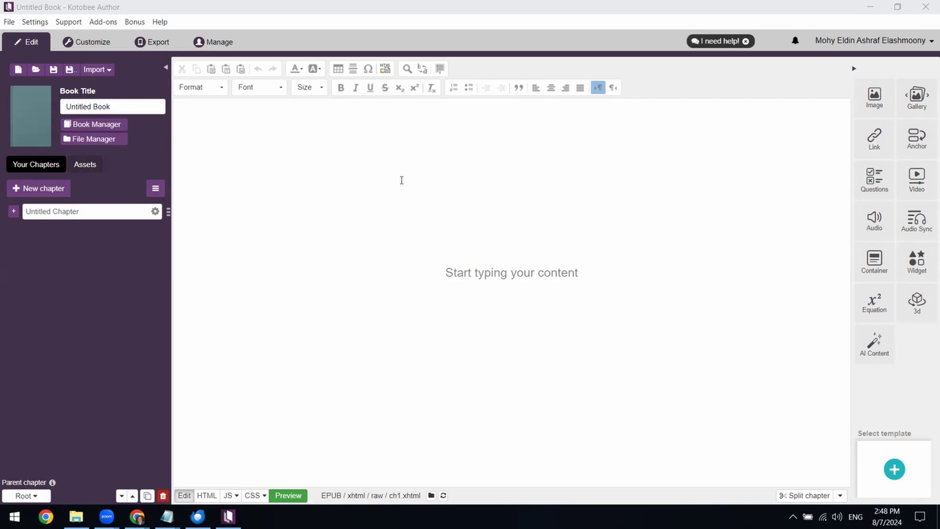
Enable LTI at version 1.1 in the library's Integrations settings and save the changes.
{"action": "left_click", "coordinate": [214, 42]}
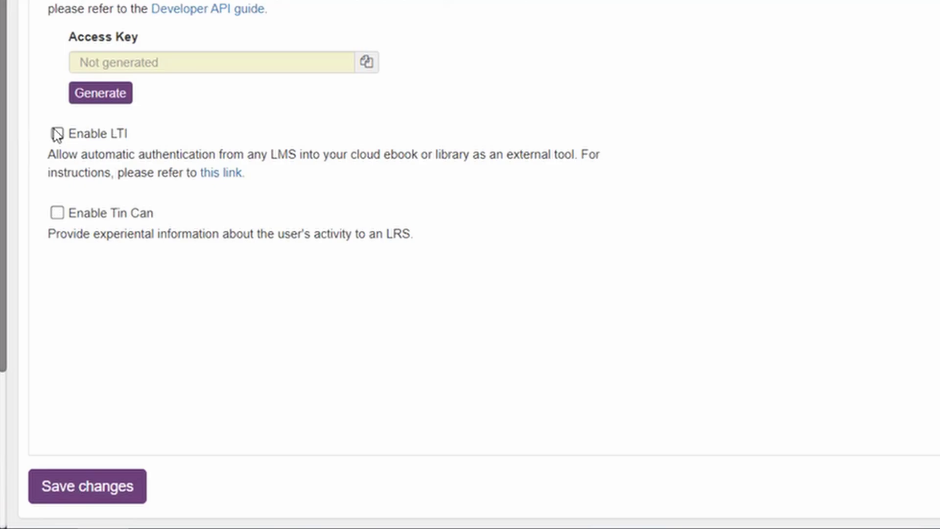
{"action": "left_click", "coordinate": [51, 129]}
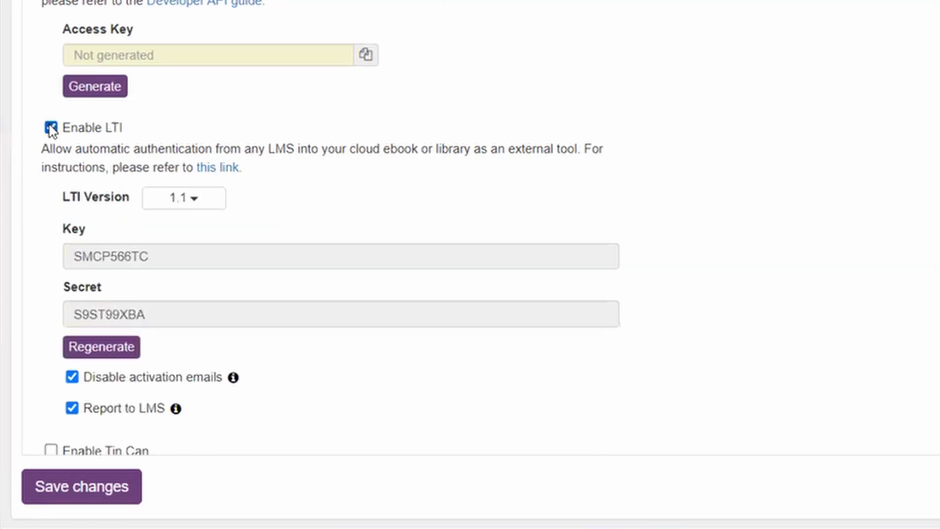
{"action": "left_click", "coordinate": [188, 208]}
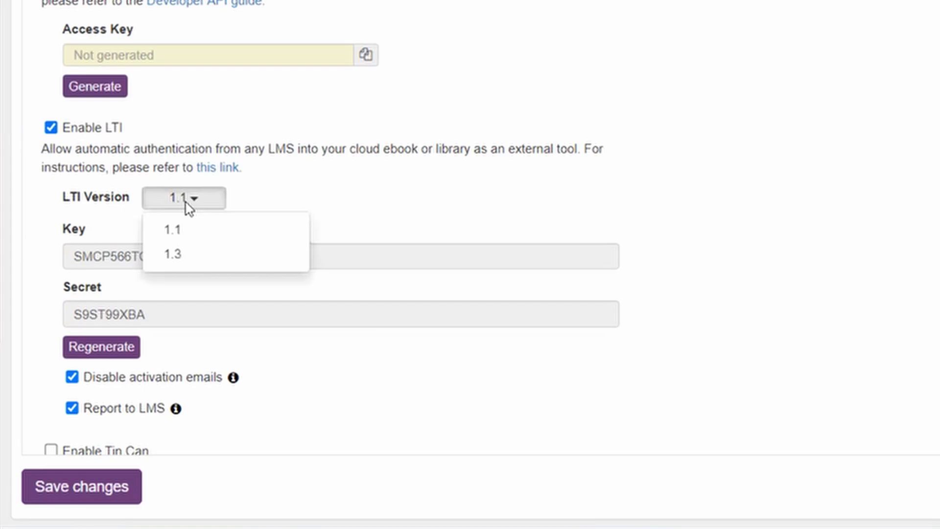
{"action": "left_click", "coordinate": [286, 195]}
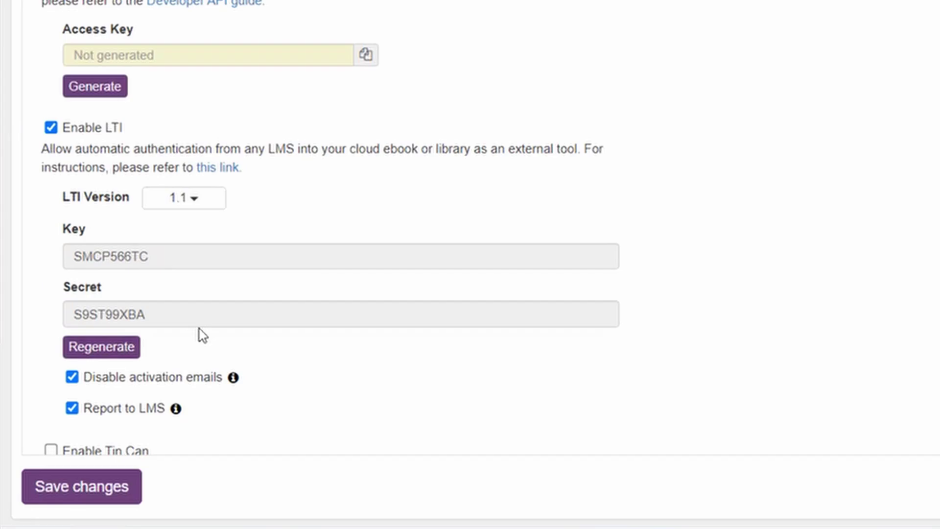
{"action": "left_click", "coordinate": [81, 497]}
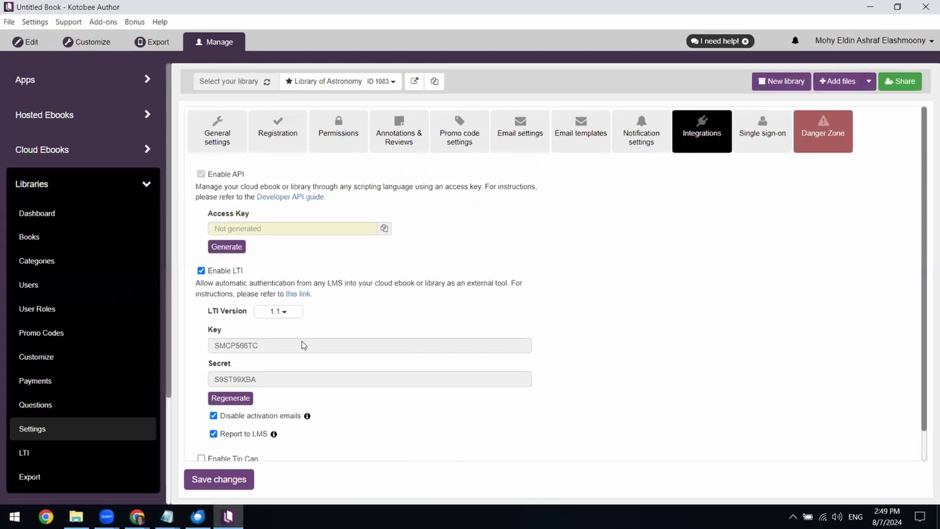
Register a new LTI course named 'Class A' and confirm its permissions.
{"action": "left_click", "coordinate": [66, 451]}
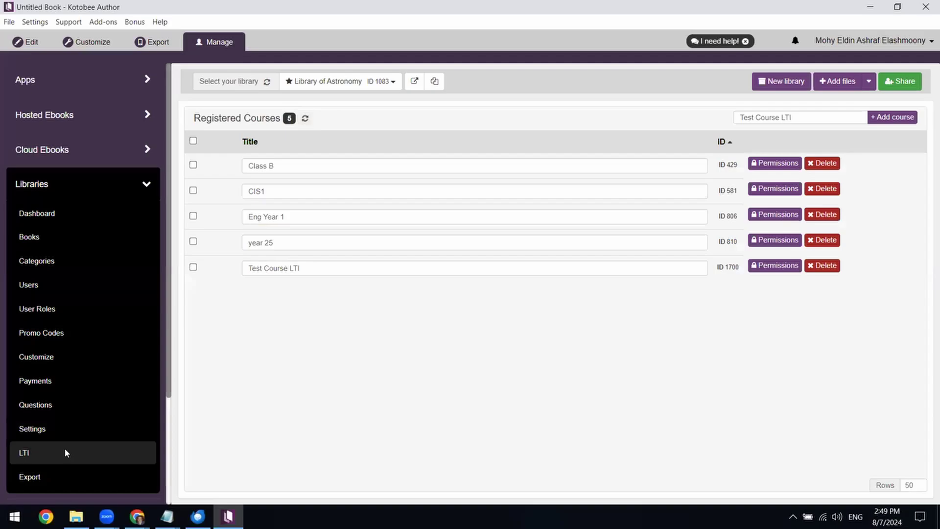
{"action": "left_click", "coordinate": [801, 118]}
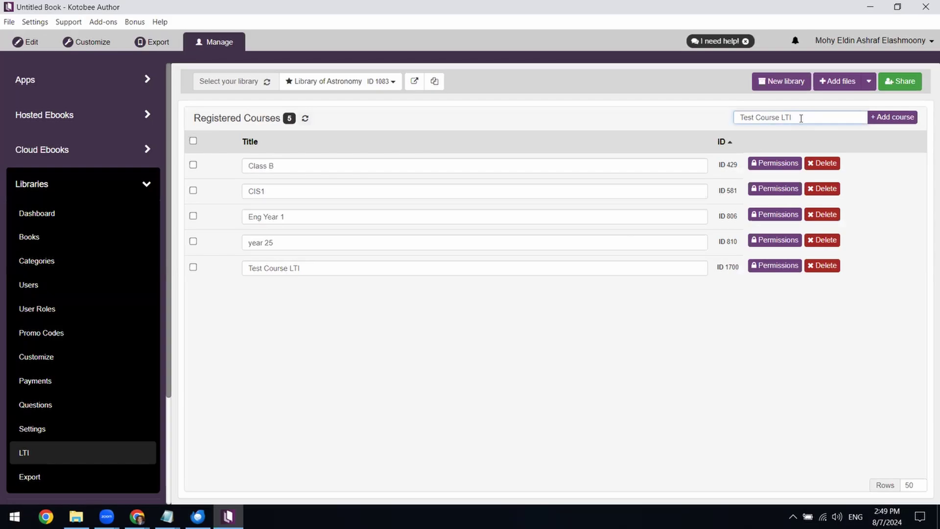
{"action": "key", "text": "ctrl+a"}
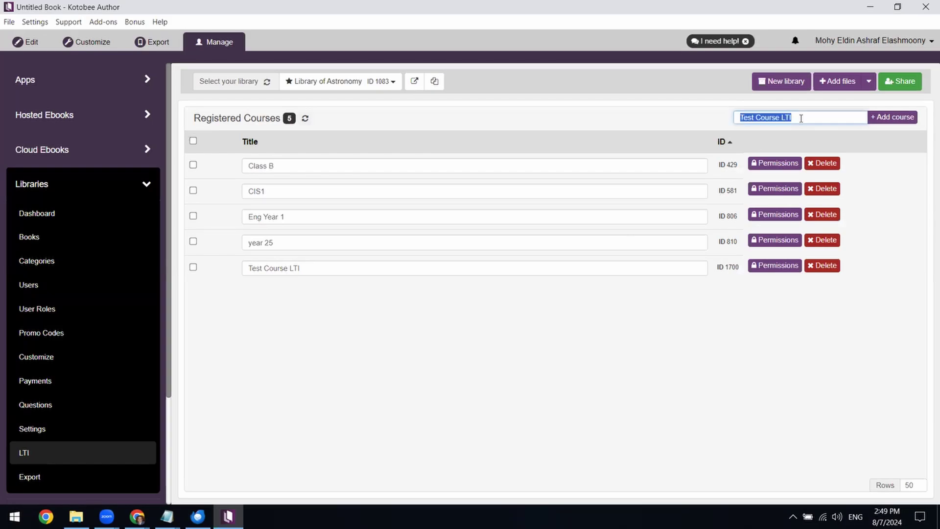
{"action": "type", "text": "Class A"}
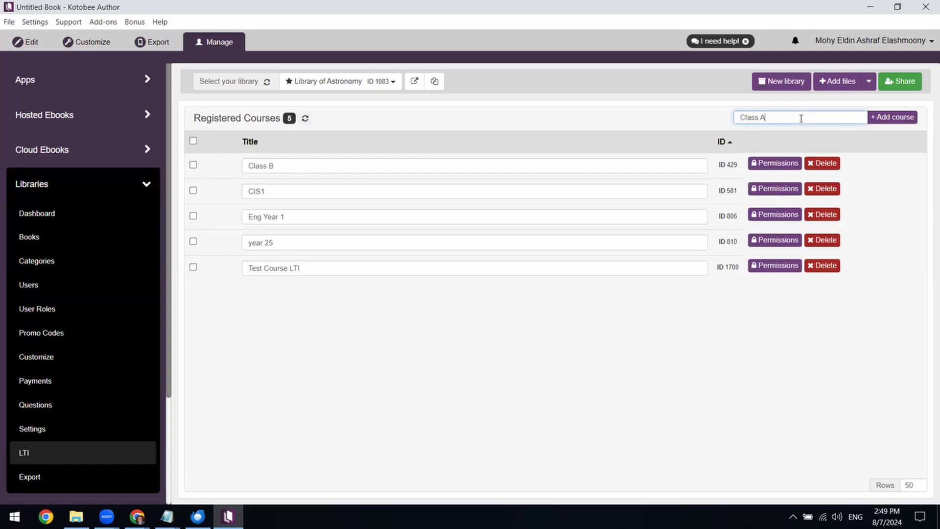
{"action": "left_click", "coordinate": [886, 118]}
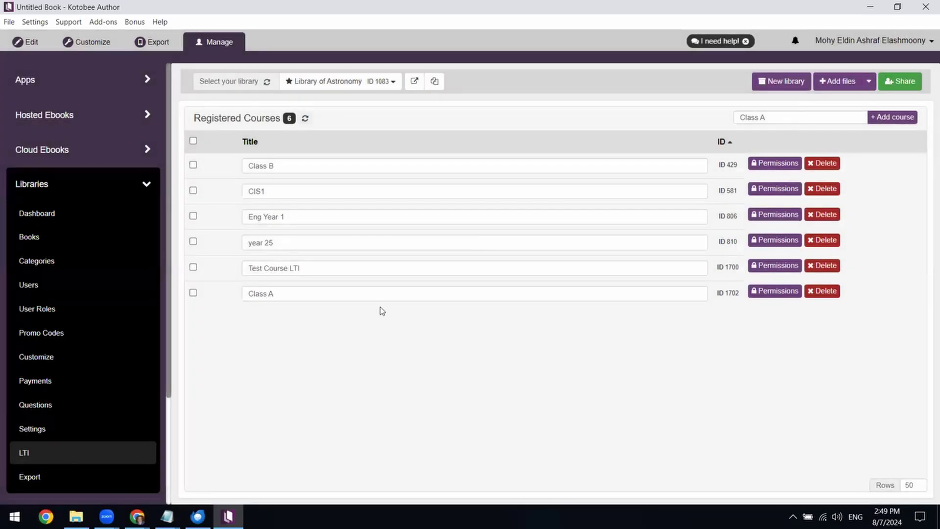
{"action": "left_click", "coordinate": [761, 292]}
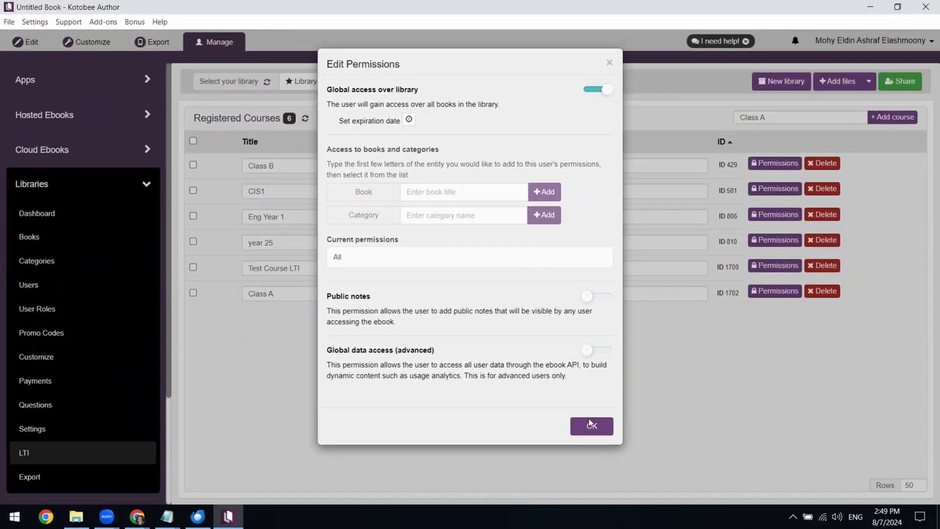
{"action": "left_click", "coordinate": [592, 425]}
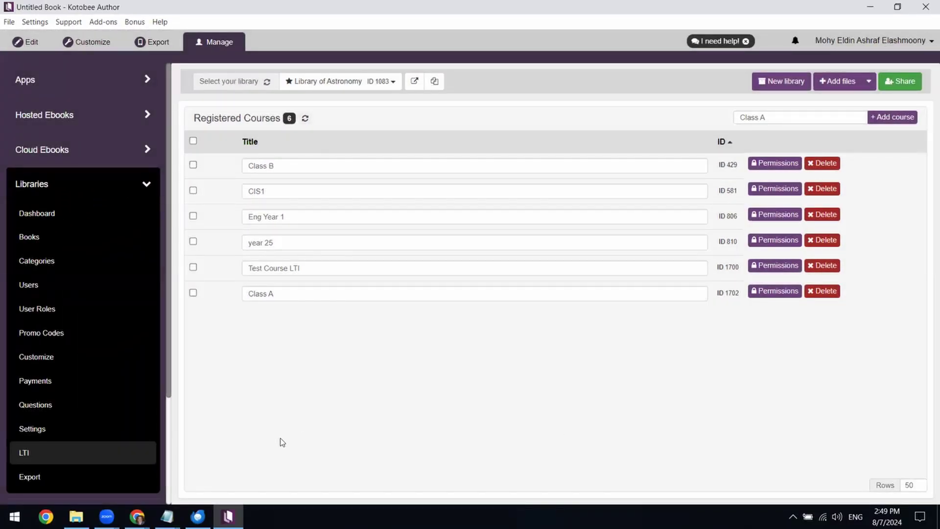
Turn editing on in Science 101 and add an External tool to Task Library LTI testing.
{"action": "left_click", "coordinate": [229, 517]}
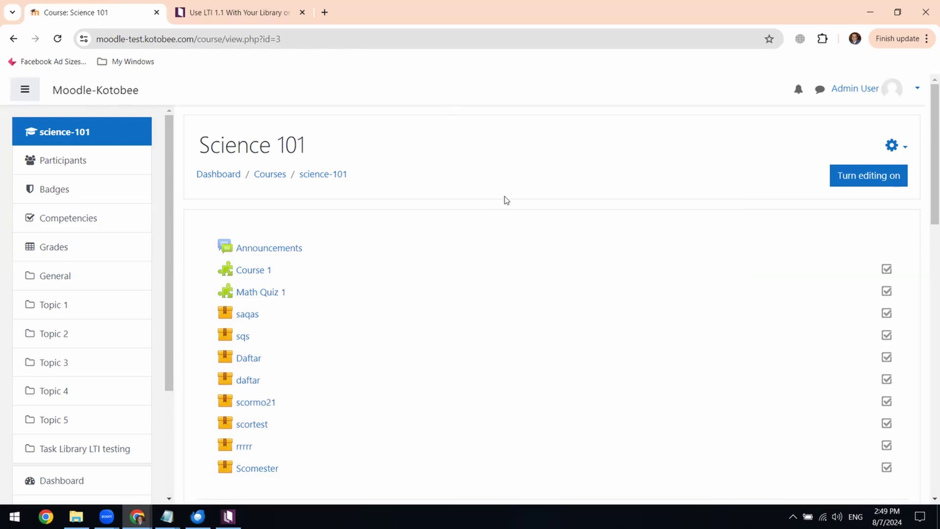
{"action": "left_click", "coordinate": [856, 185]}
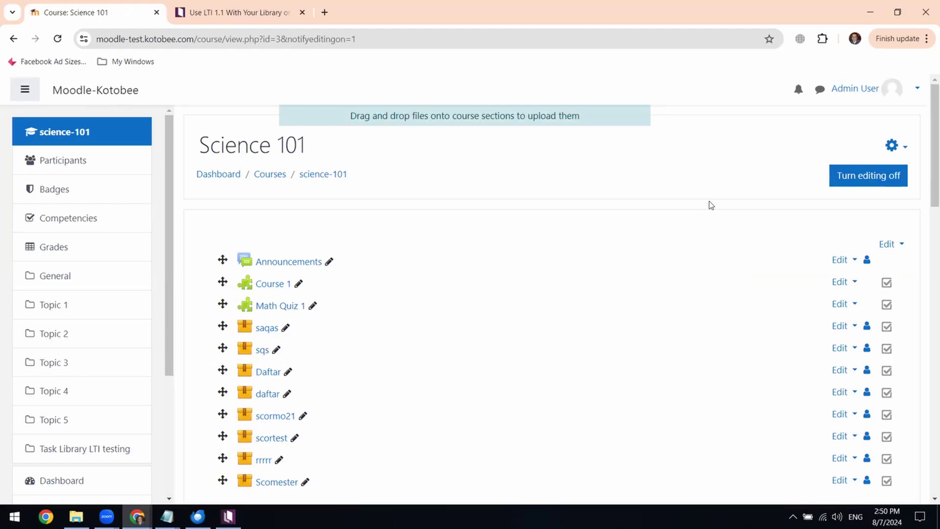
{"action": "scroll", "coordinate": [711, 205], "scroll_direction": "down", "scroll_amount": 5}
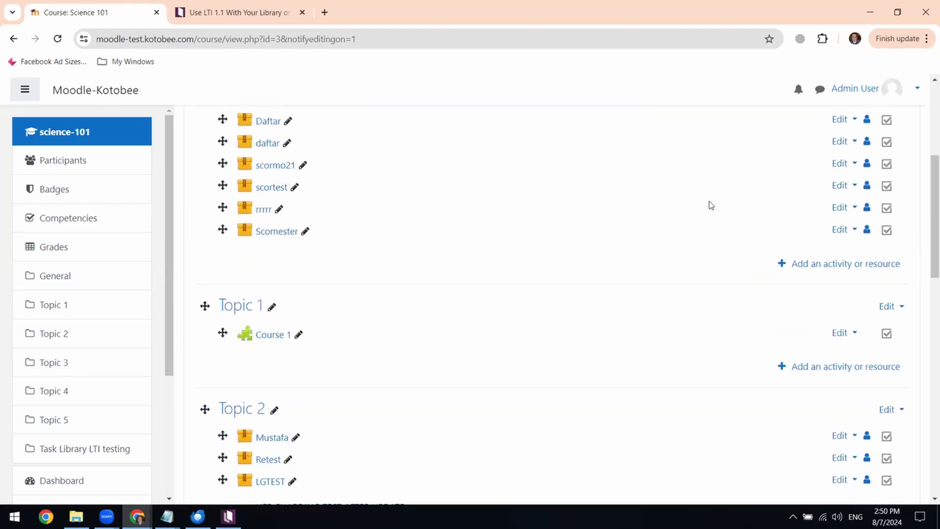
{"action": "scroll", "coordinate": [711, 205], "scroll_direction": "down", "scroll_amount": 15}
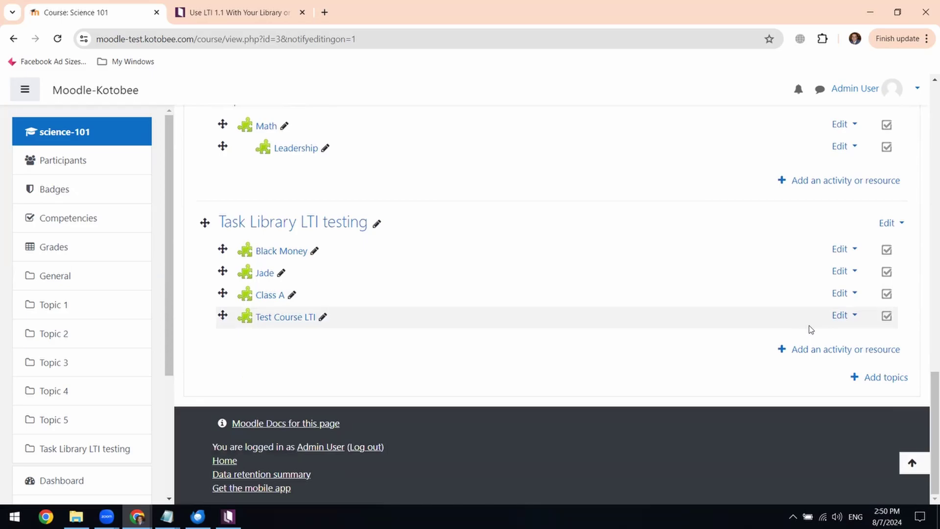
{"action": "left_click", "coordinate": [819, 351]}
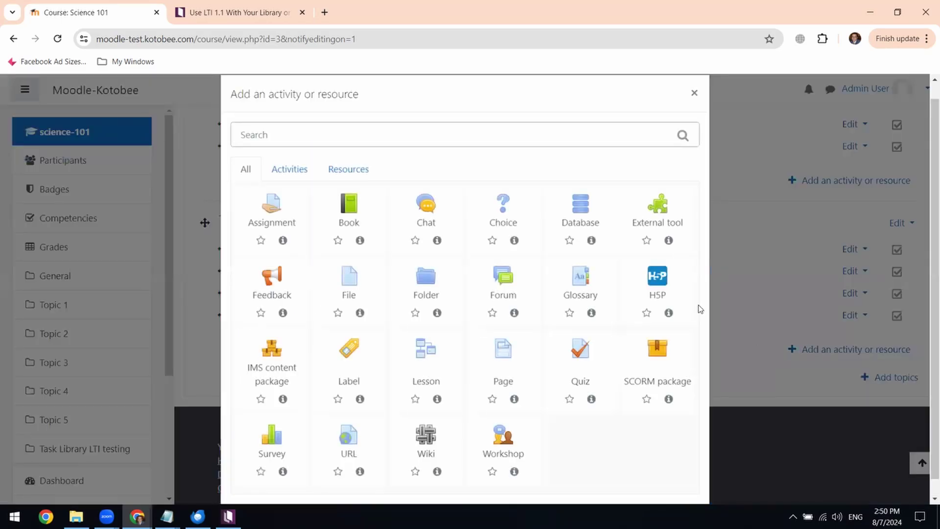
{"action": "left_click", "coordinate": [651, 214]}
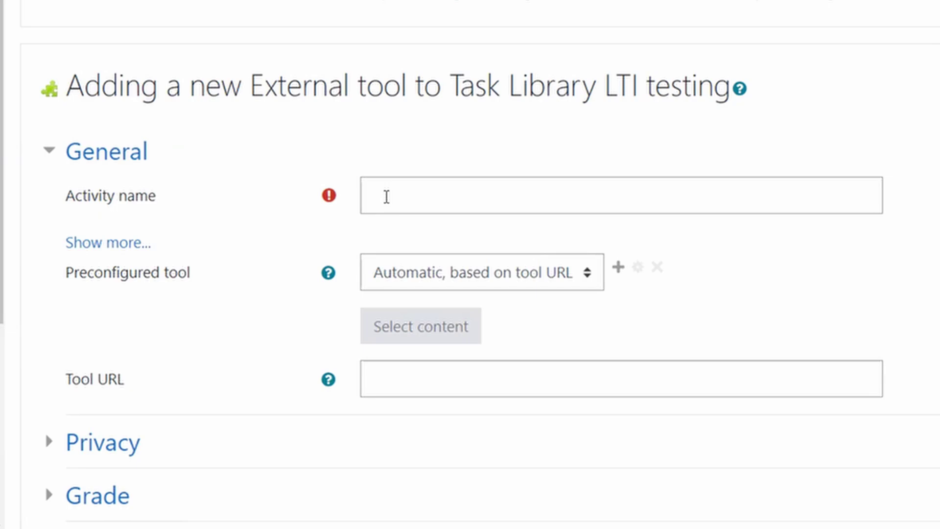
Name the external tool activity 'Class A' and expand the extra general settings.
{"action": "left_click", "coordinate": [392, 195]}
{"action": "type", "text": "Cla"}
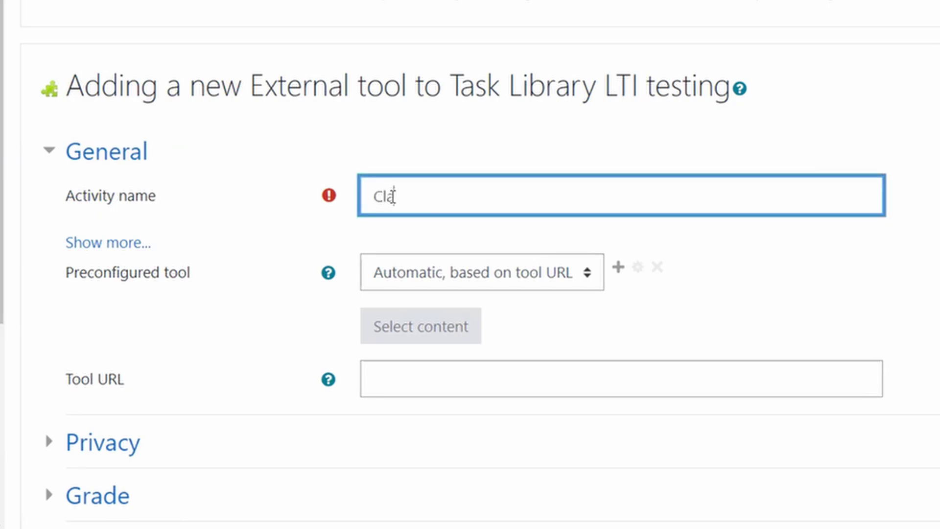
{"action": "type", "text": "ss A"}
{"action": "left_click", "coordinate": [131, 243]}
{"action": "scroll", "coordinate": [510, 222], "scroll_direction": "down", "scroll_amount": 1}
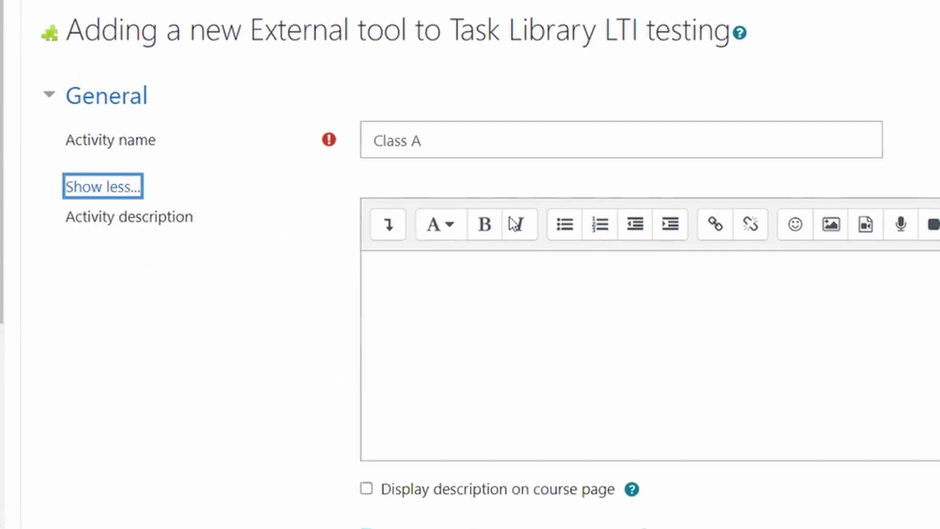
{"action": "scroll", "coordinate": [510, 222], "scroll_direction": "down", "scroll_amount": 8}
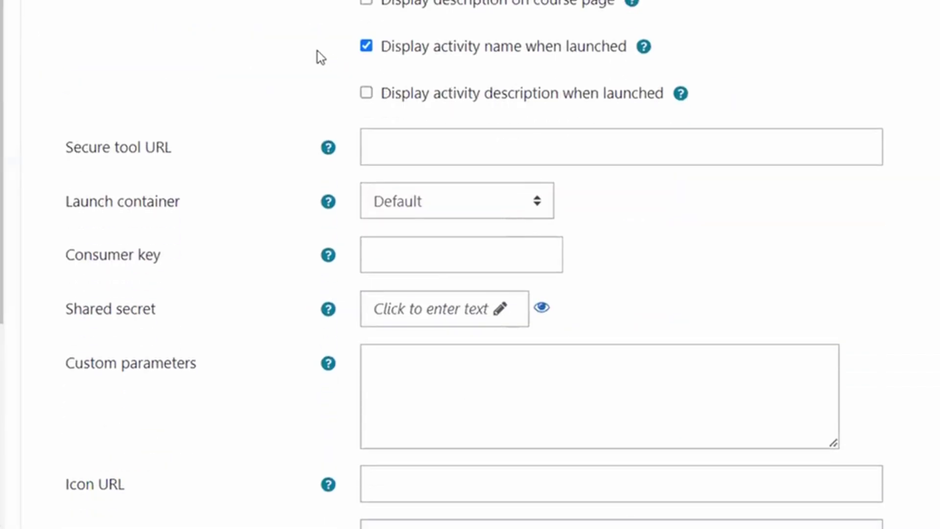
{"action": "left_click", "coordinate": [403, 147]}
{"action": "type", "text": "https://www.kotobee.com/lti"}
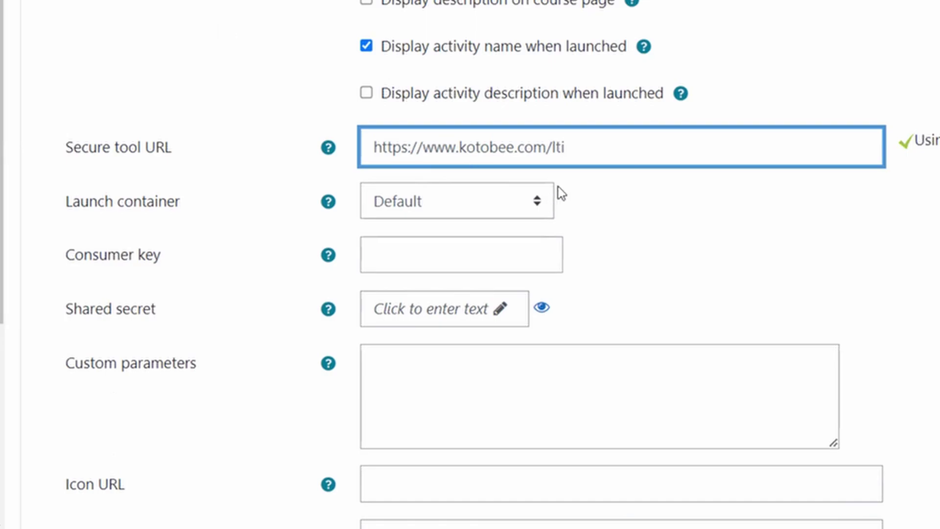
{"action": "left_click", "coordinate": [616, 219]}
{"action": "scroll", "coordinate": [607, 216], "scroll_direction": "down", "scroll_amount": 2}
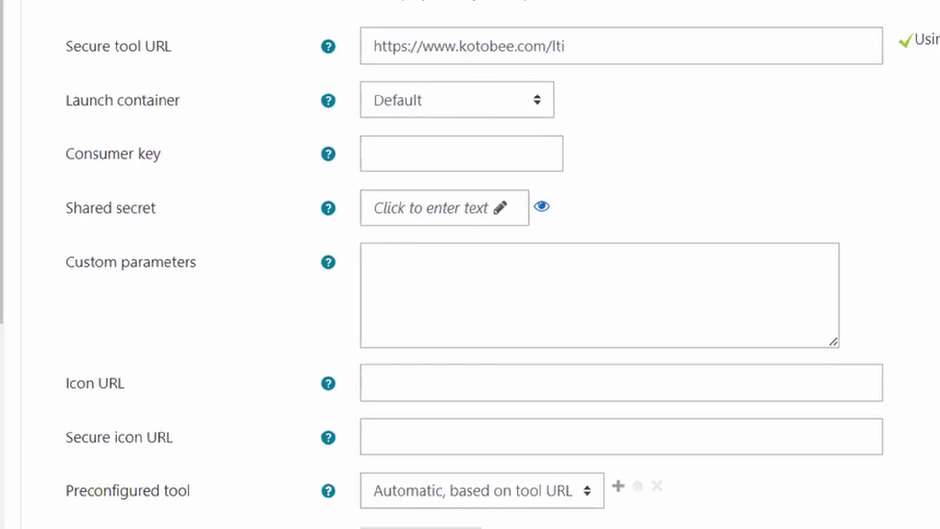
{"action": "left_click", "coordinate": [101, 456]}
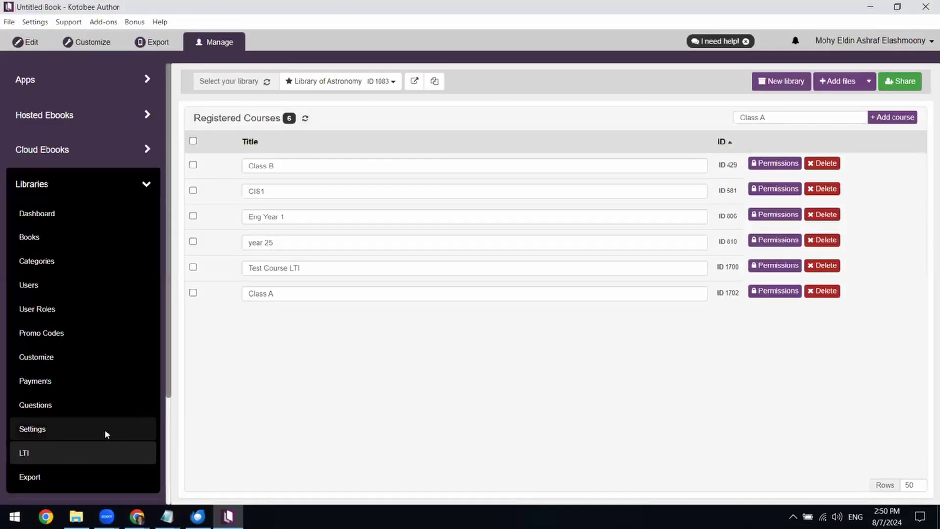
Copy the library's LTI key from Kotobee into Moodle's Consumer key field.
{"action": "left_click", "coordinate": [105, 429]}
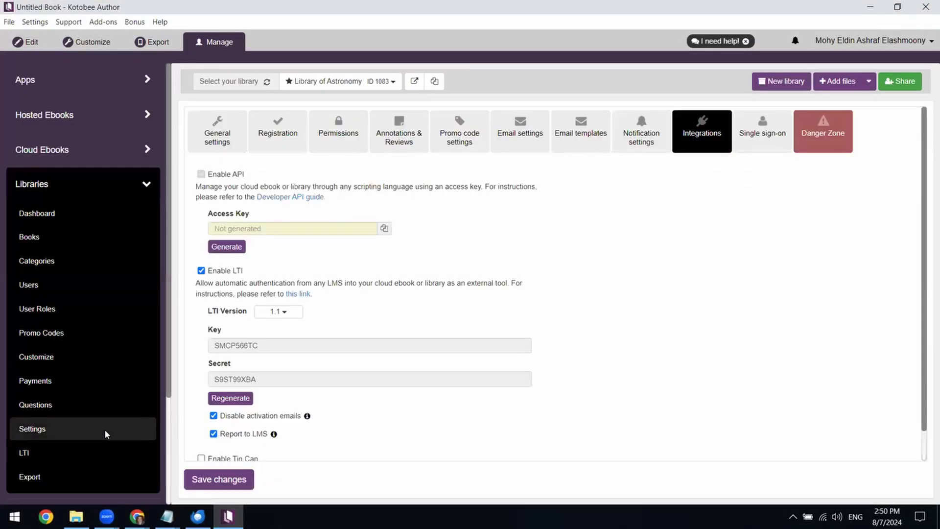
{"action": "double_click", "coordinate": [254, 346]}
{"action": "key", "text": "ctrl+c"}
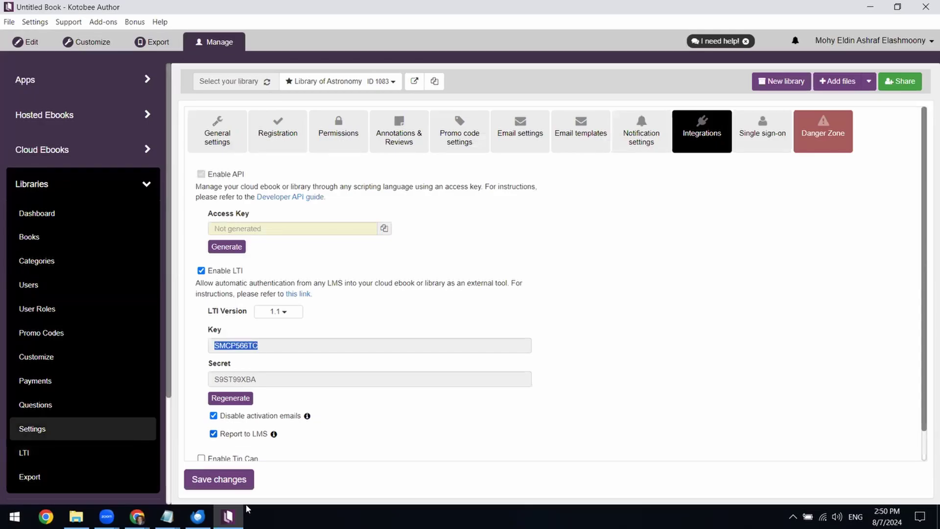
{"action": "key", "text": "alt+Tab"}
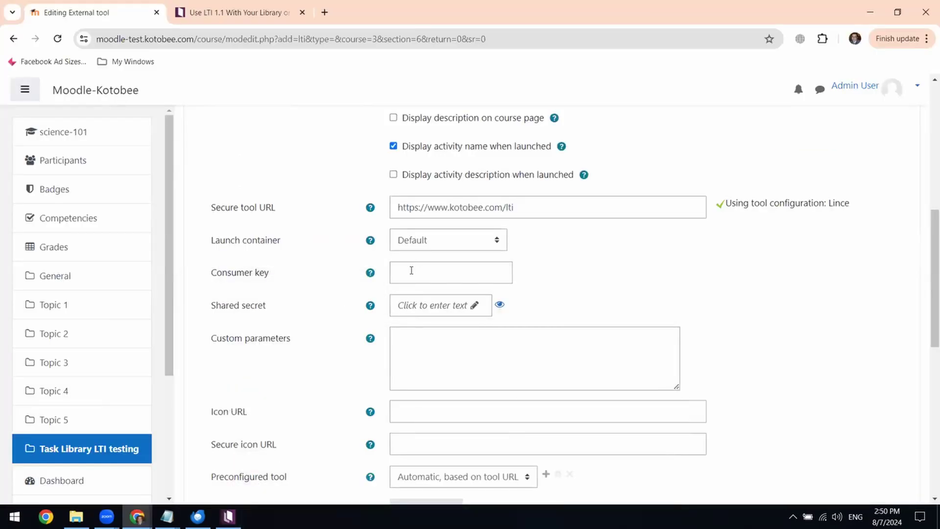
{"action": "left_click", "coordinate": [411, 272]}
{"action": "key", "text": "ctrl+v"}
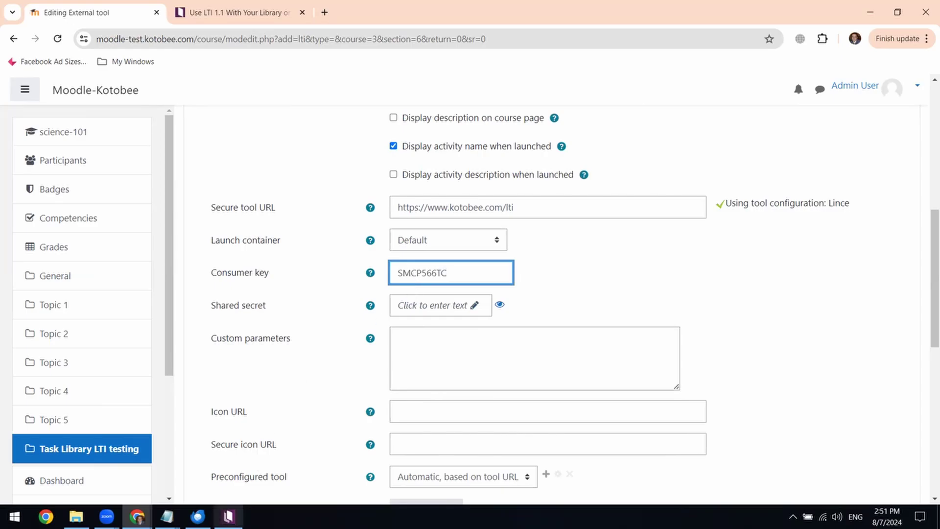
Copy the library's LTI secret from Kotobee into Moodle's Shared secret field.
{"action": "left_click", "coordinate": [228, 517]}
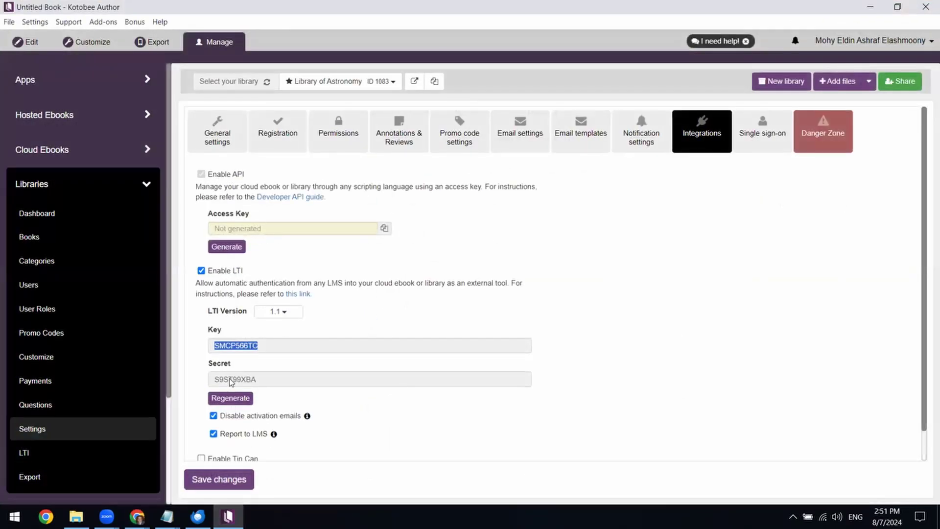
{"action": "double_click", "coordinate": [230, 380]}
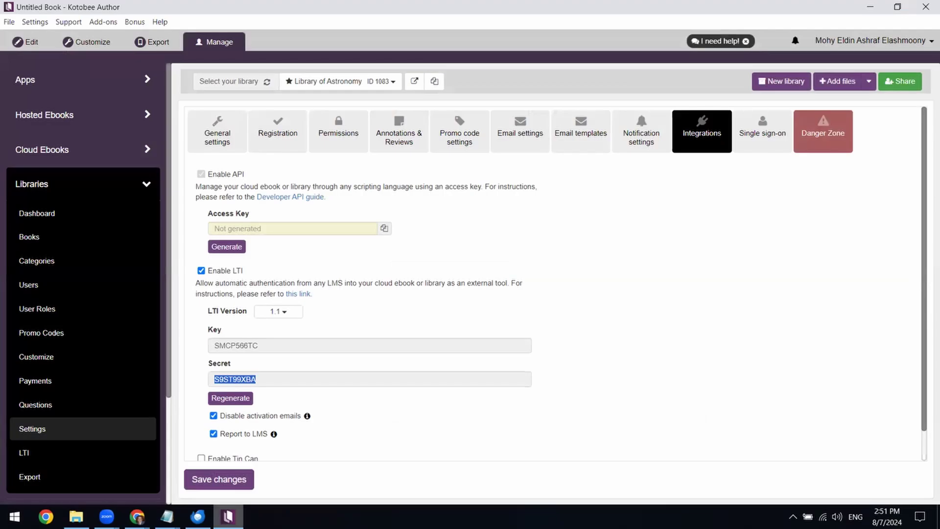
{"action": "left_click", "coordinate": [229, 517]}
{"action": "left_click", "coordinate": [381, 209]}
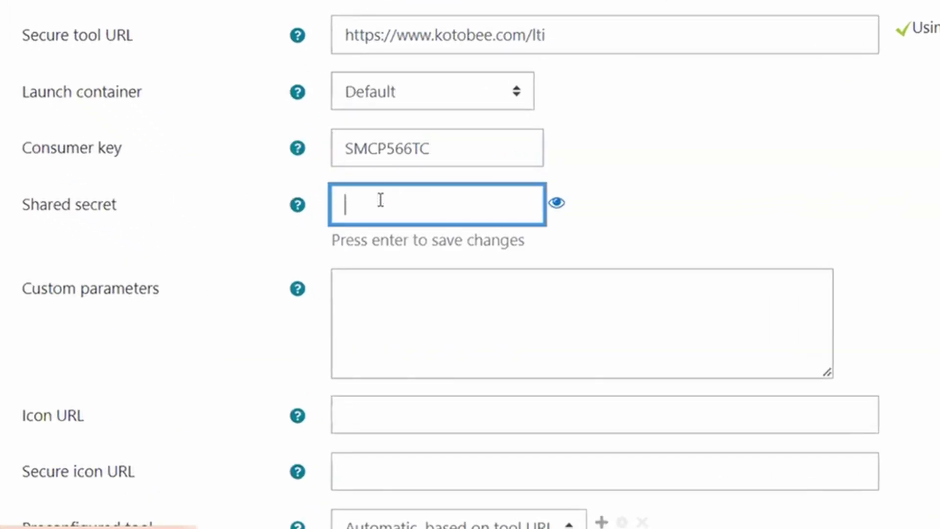
{"action": "key", "text": "ctrl+v"}
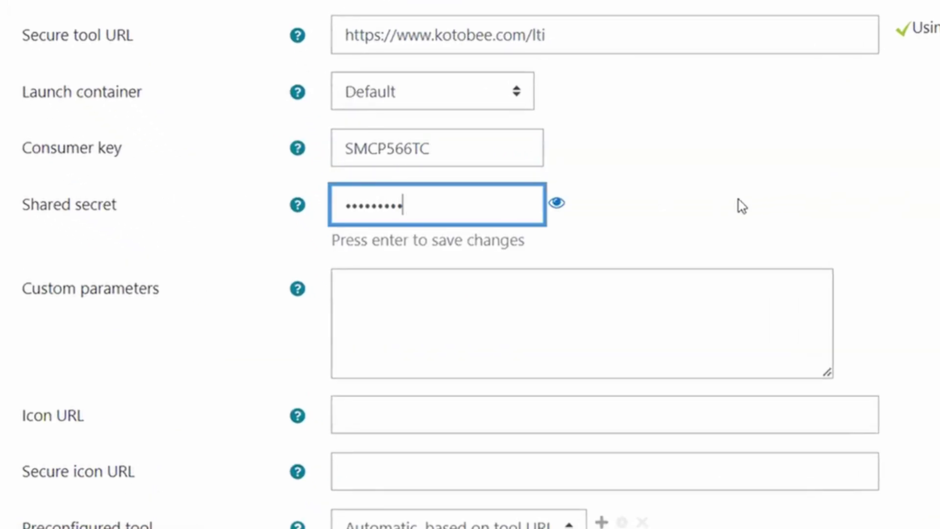
{"action": "key", "text": "Return"}
Set the tool's launch container to New window.
{"action": "left_click", "coordinate": [437, 98]}
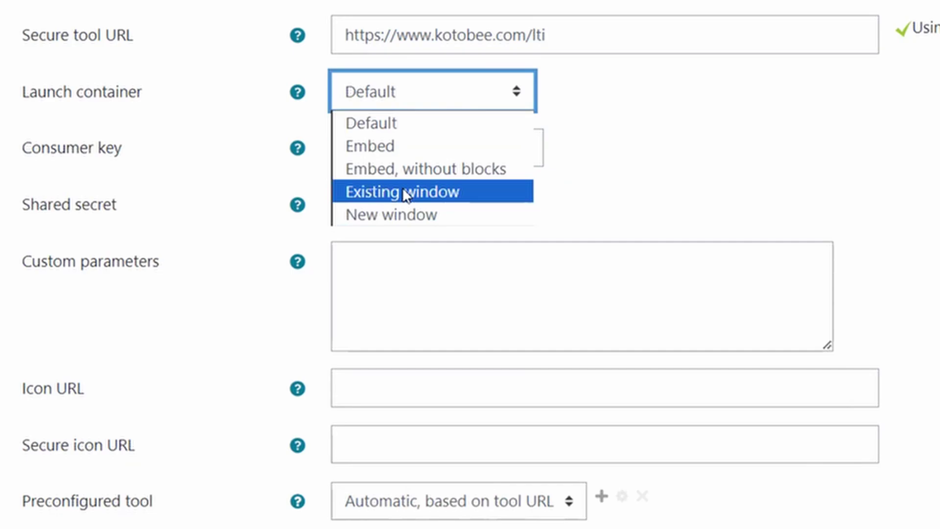
{"action": "left_click", "coordinate": [383, 221]}
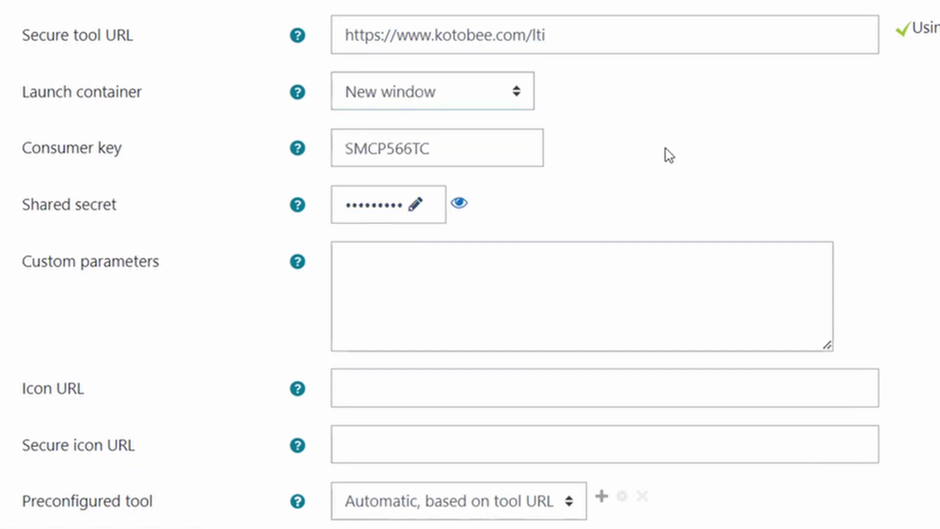
{"action": "scroll", "coordinate": [666, 174], "scroll_direction": "down", "scroll_amount": 4}
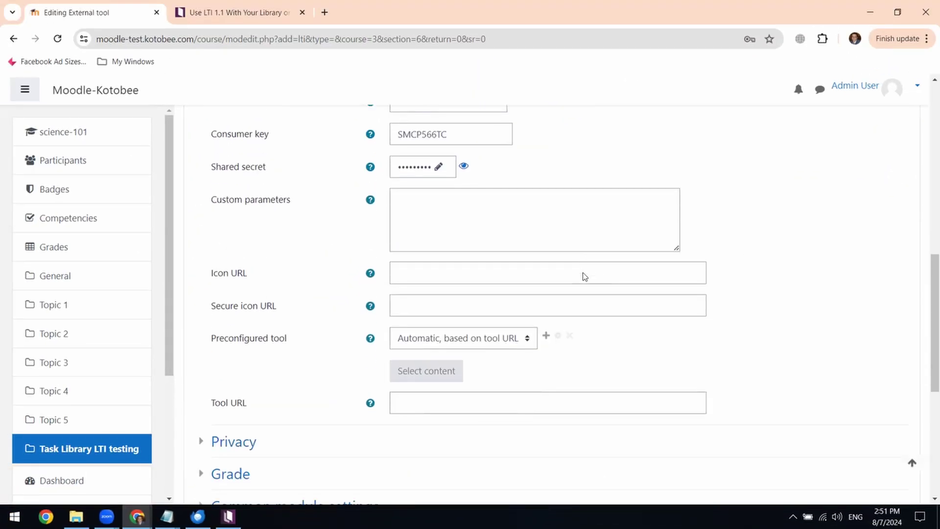
{"action": "scroll", "coordinate": [585, 276], "scroll_direction": "down", "scroll_amount": 5}
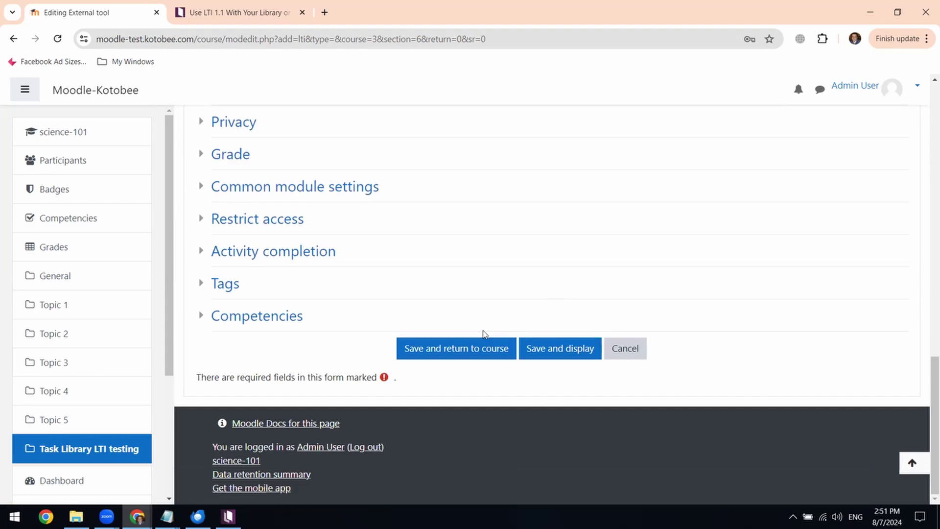
Save the Class A tool, then open Test Course LTI to browse the Library of Astronomy books.
{"action": "left_click", "coordinate": [540, 348]}
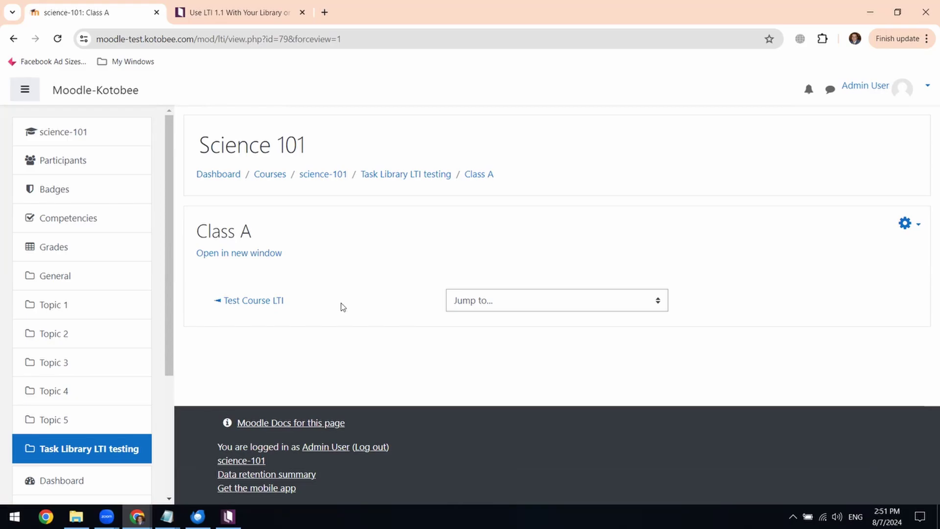
{"action": "left_click", "coordinate": [275, 300]}
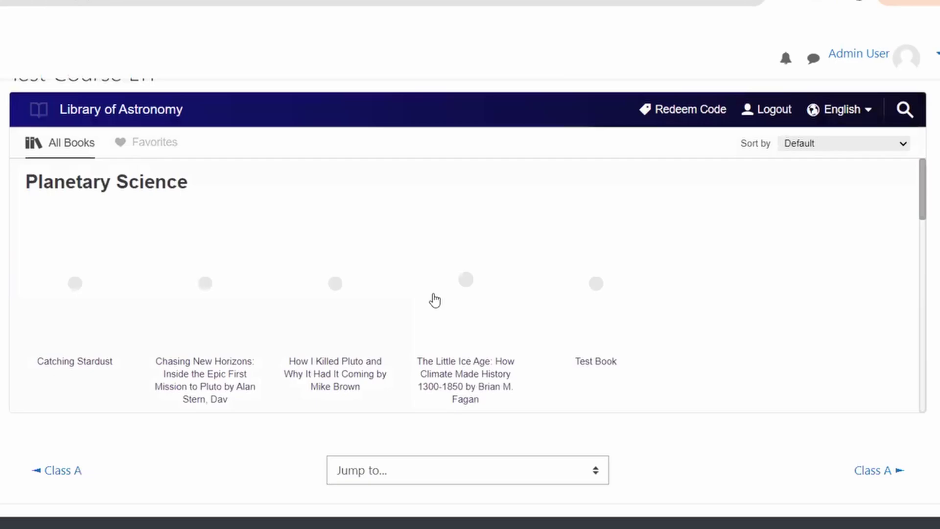
{"action": "scroll", "coordinate": [434, 300], "scroll_direction": "down", "scroll_amount": 5}
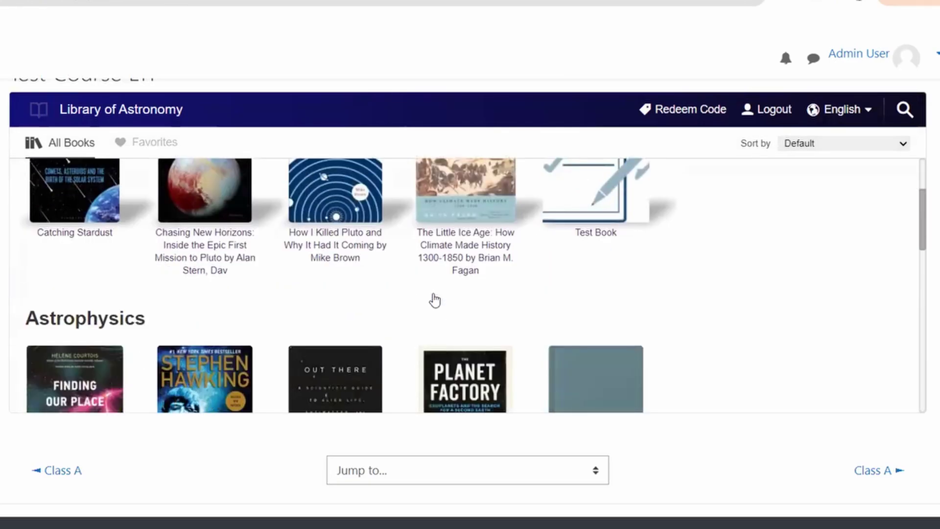
{"action": "scroll", "coordinate": [434, 301], "scroll_direction": "down", "scroll_amount": 8}
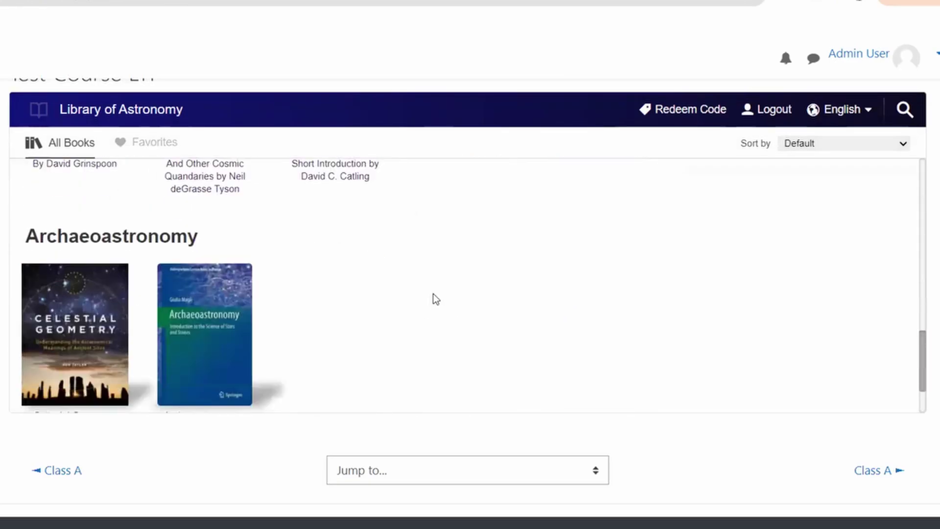
{"action": "scroll", "coordinate": [435, 299], "scroll_direction": "up", "scroll_amount": 5}
{"action": "scroll", "coordinate": [435, 299], "scroll_direction": "up", "scroll_amount": 6}
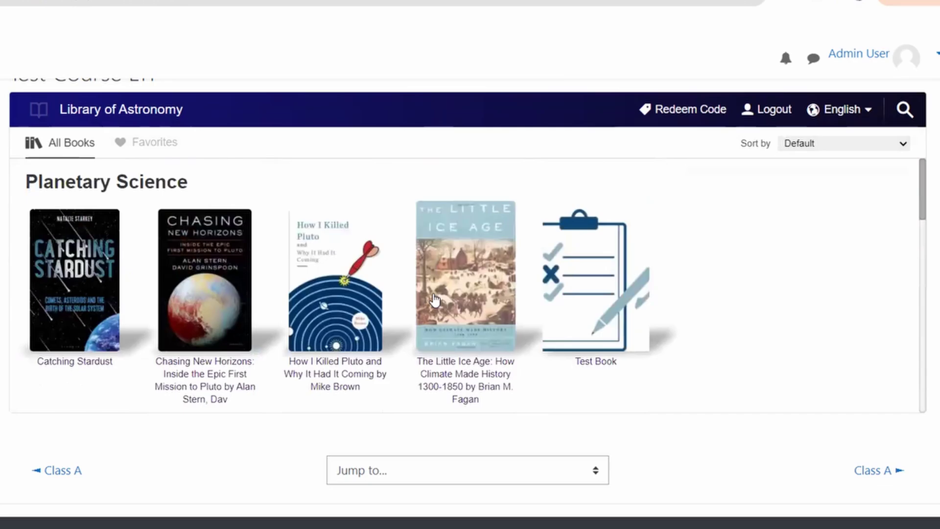